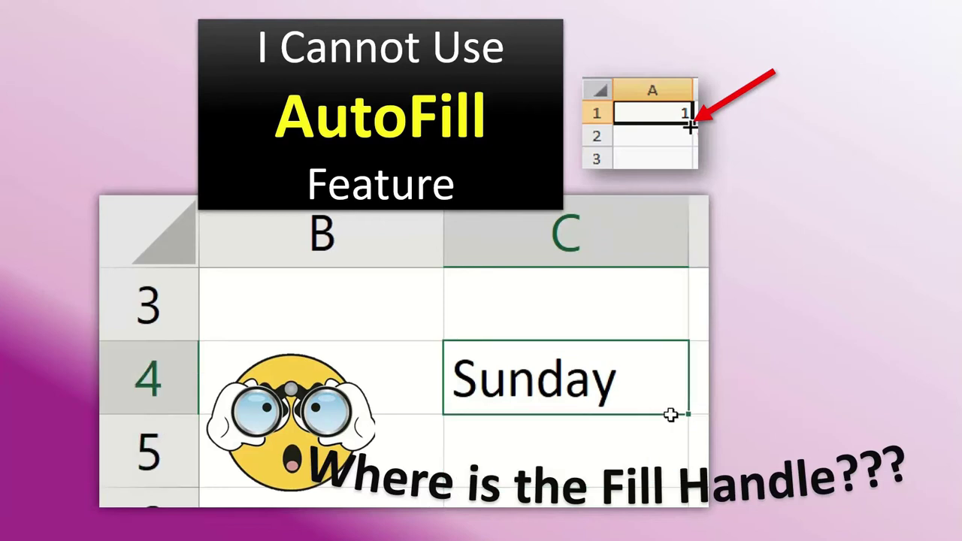
# Try to fill the weekday series down from Sunday in cell C4.
pyautogui.moveTo(686, 416); pyautogui.dragTo(687, 428)
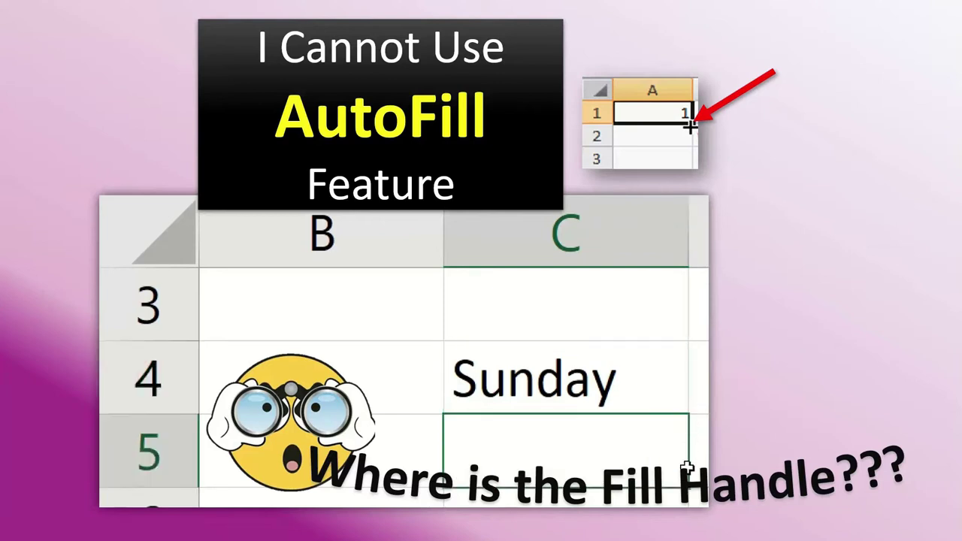
pyautogui.click(683, 411)
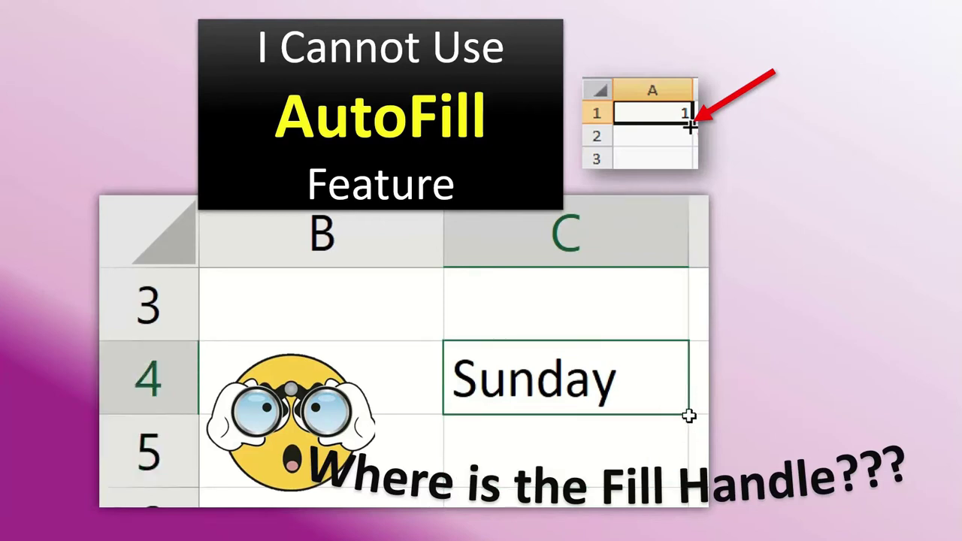
pyautogui.click(686, 414)
pyautogui.click(649, 390)
pyautogui.moveTo(687, 417); pyautogui.dragTo(685, 452)
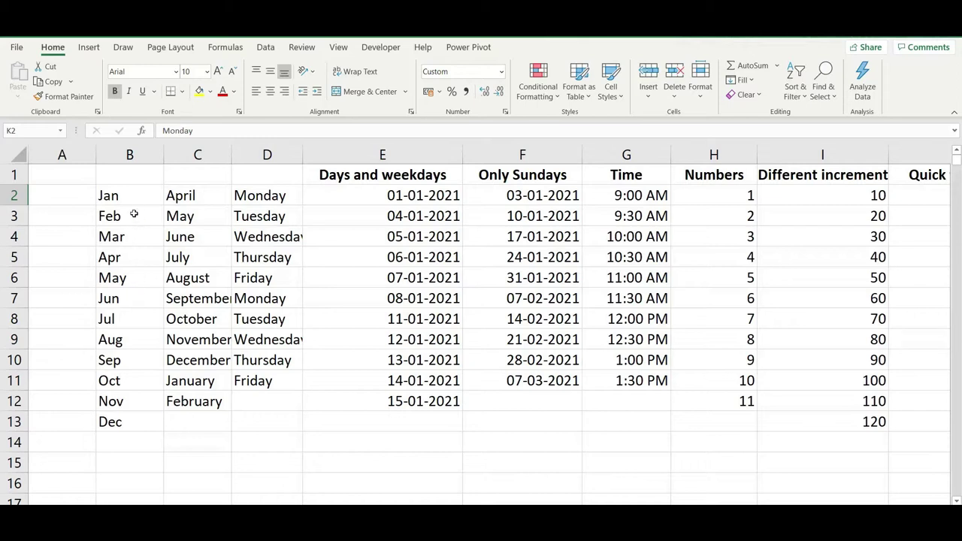
# Clear the month names below Jan in cells B3 to B13 and make B2 the active cell.
pyautogui.moveTo(131, 216); pyautogui.dragTo(158, 421)
pyautogui.press('Delete')
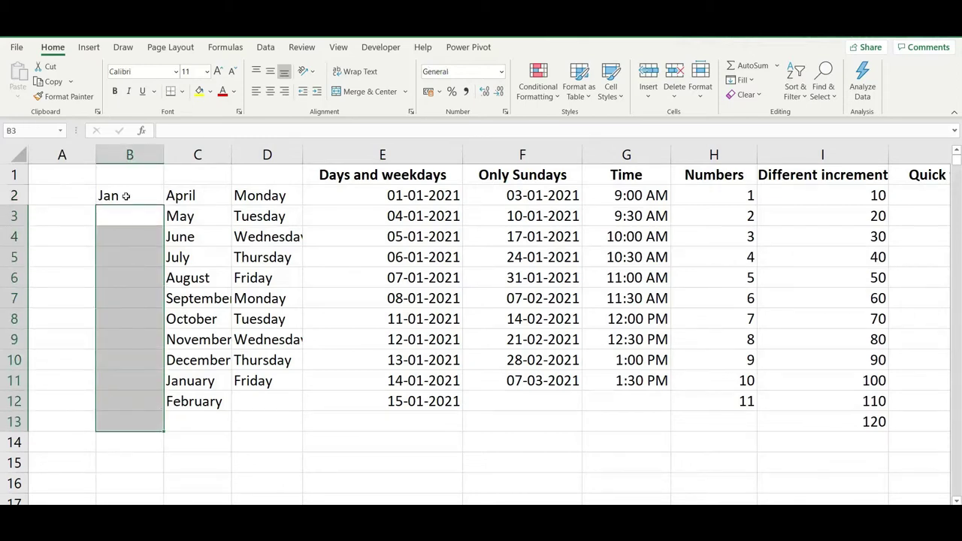
pyautogui.click(127, 195)
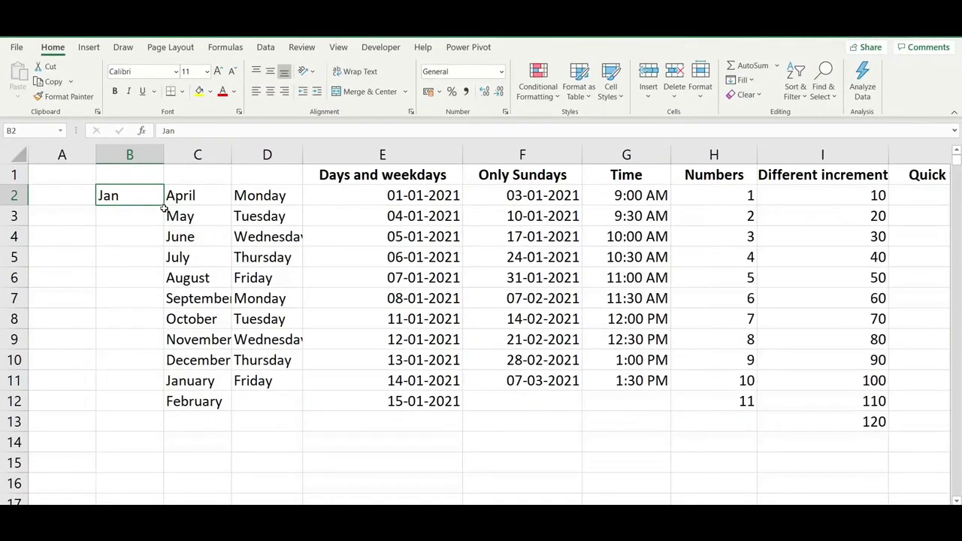
# Try to fill the month series down column B from Jan in cell B2.
pyautogui.moveTo(164, 210); pyautogui.dragTo(169, 250)
pyautogui.click(146, 195)
pyautogui.moveTo(164, 206); pyautogui.dragTo(150, 272)
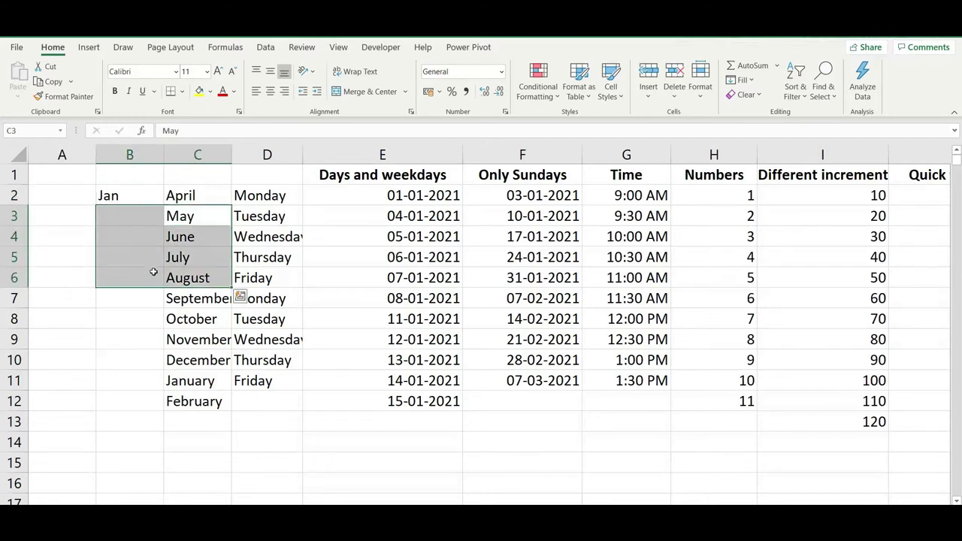
pyautogui.click(140, 195)
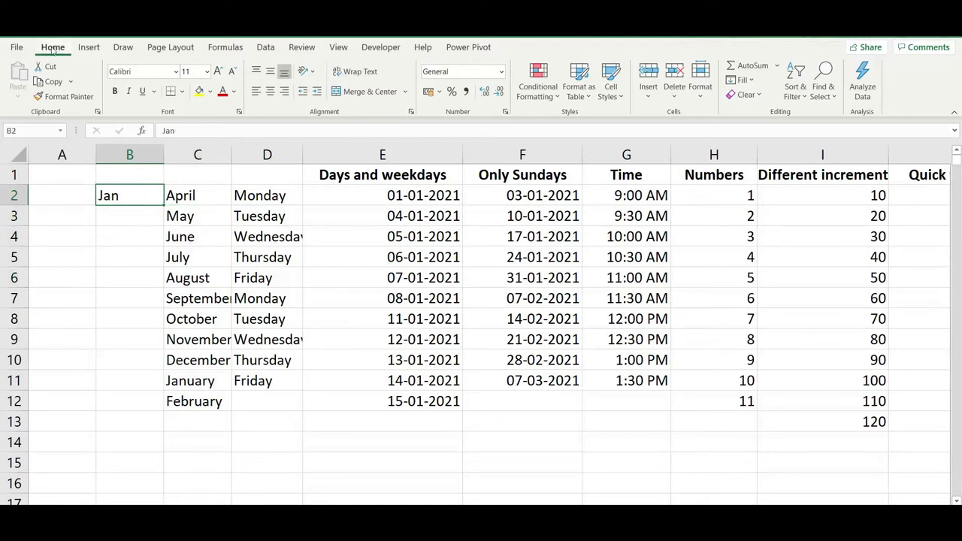
pyautogui.click(748, 81)
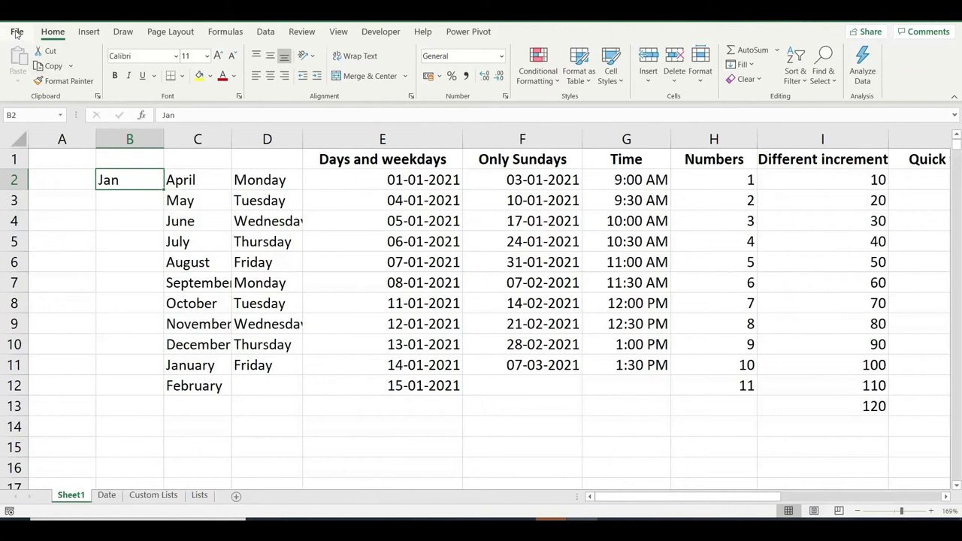
# Enable the fill handle and cell drag-and-drop option in Excel's advanced editing options.
pyautogui.click(19, 33)
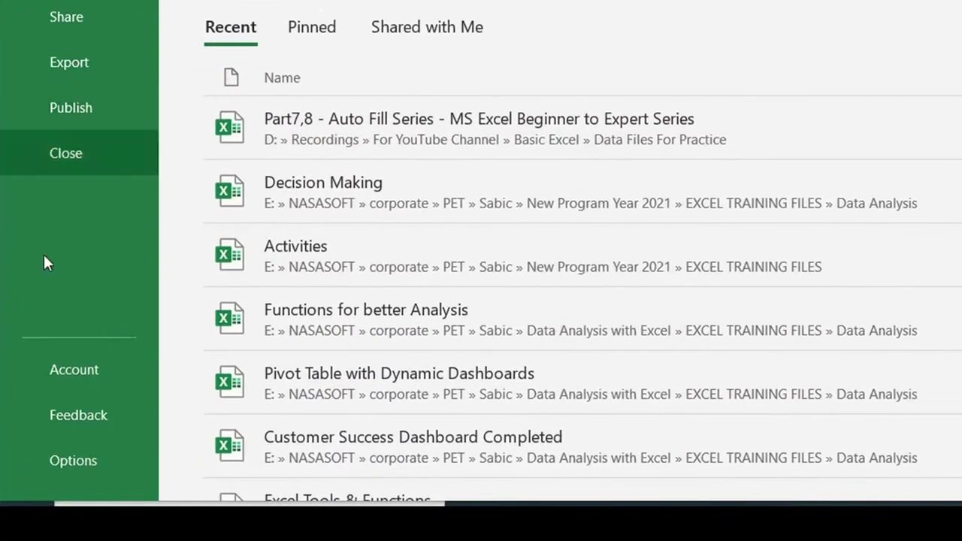
pyautogui.click(74, 460)
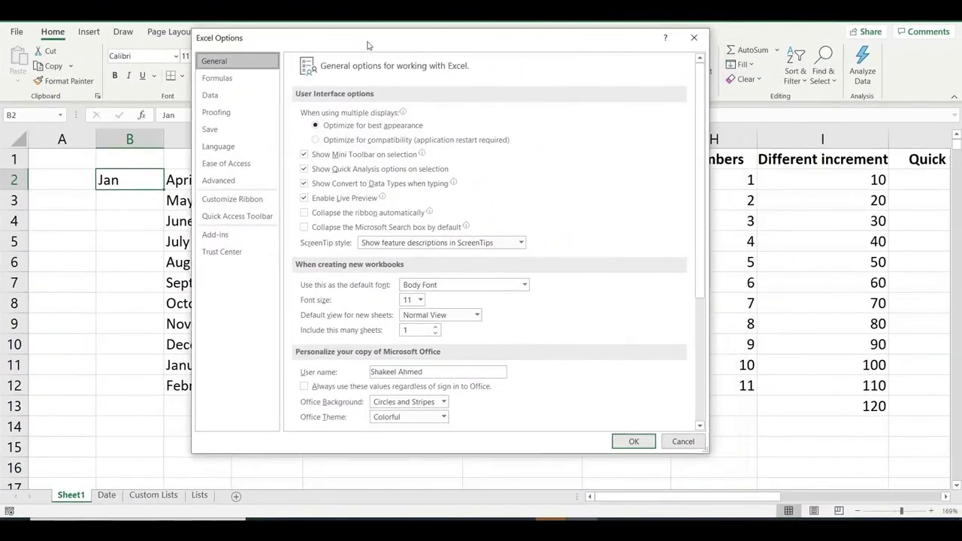
pyautogui.moveTo(368, 45); pyautogui.dragTo(356, 60)
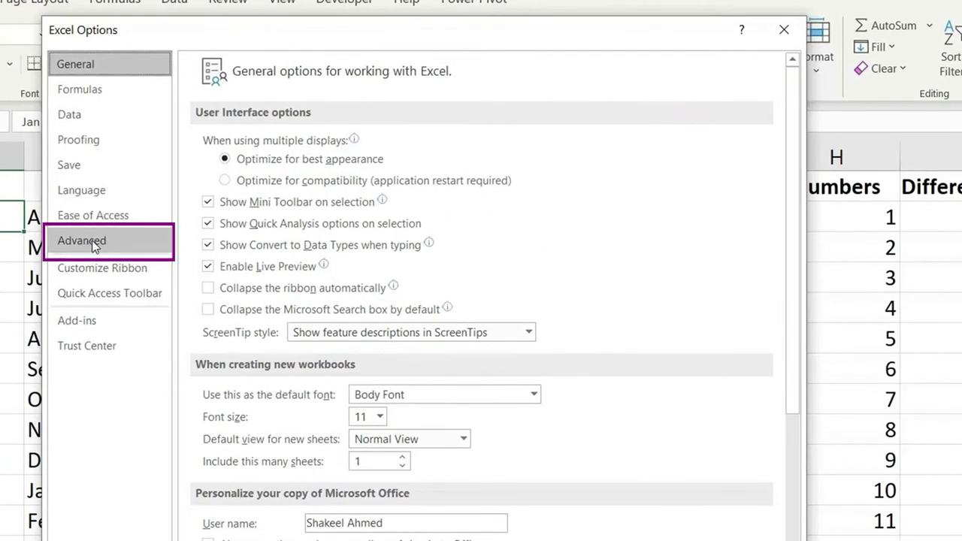
pyautogui.click(83, 241)
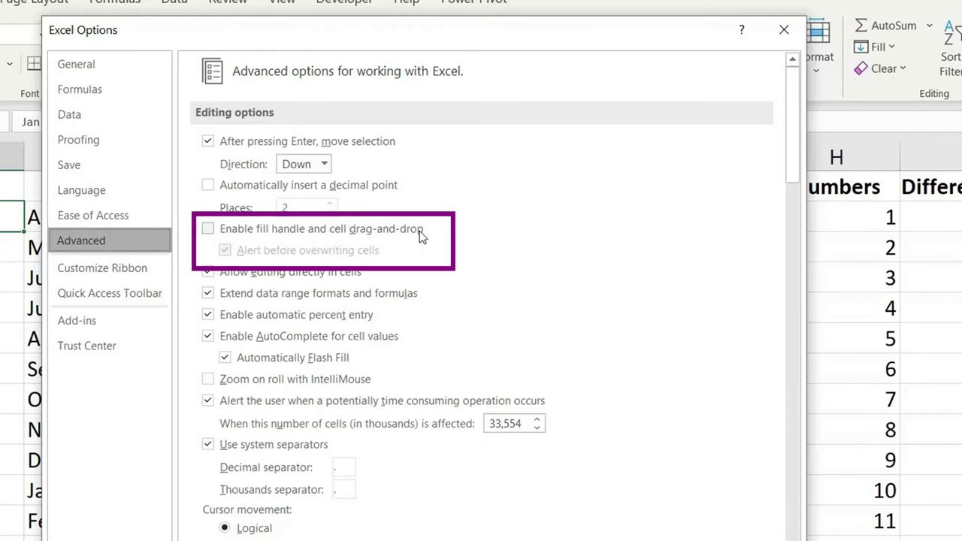
pyautogui.click(211, 230)
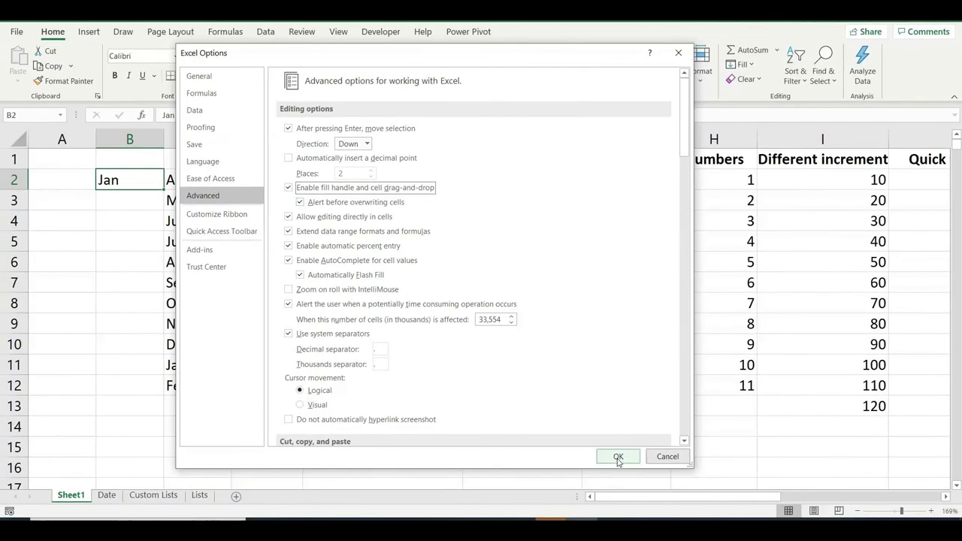
pyautogui.click(618, 457)
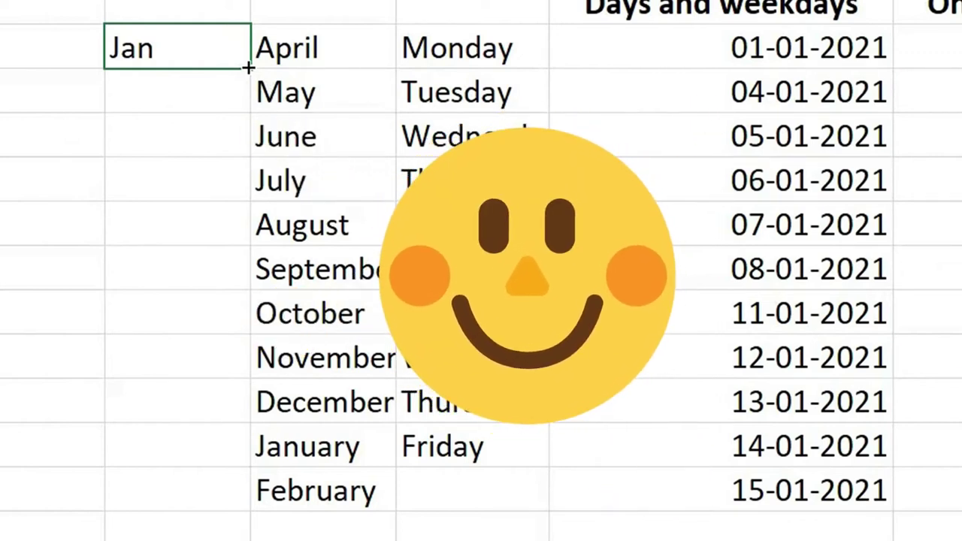
# AutoFill the month series down column B from Jan in cell B2.
pyautogui.moveTo(248, 67); pyautogui.dragTo(260, 495)
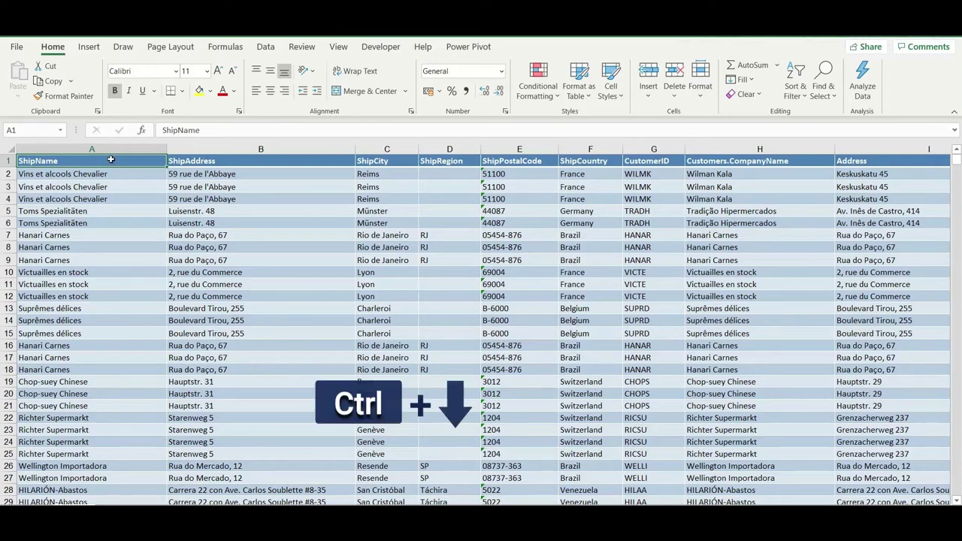
# Jump to the last row of the ShipName column and return to its header in A1.
pyautogui.hotkey('ctrl', 'Down')
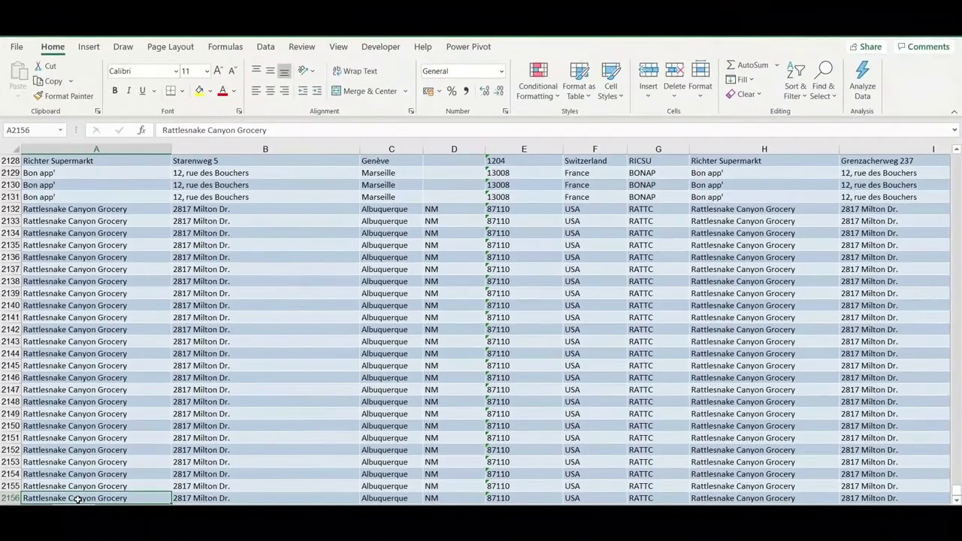
pyautogui.hotkey('ctrl', 'Up')
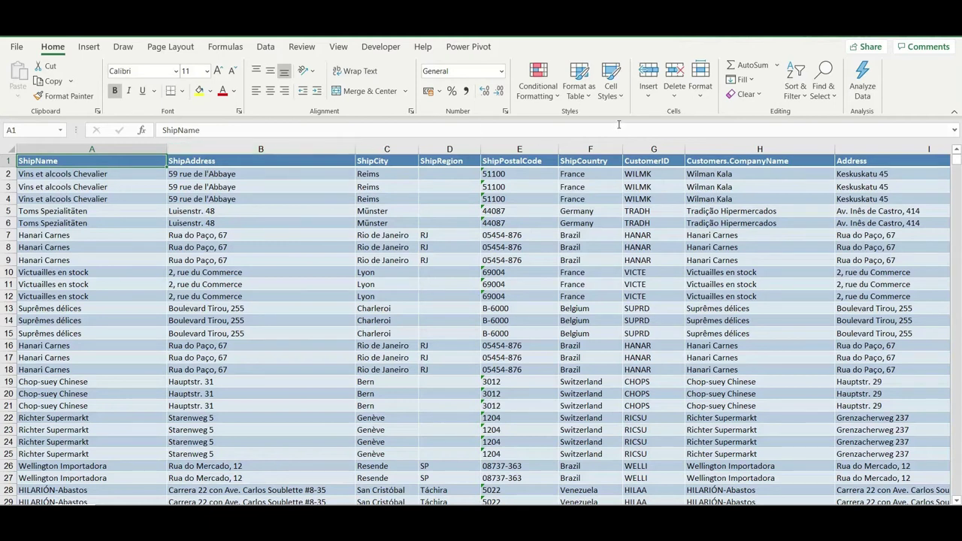
# AutoFill France from cell F2 down the whole ShipCountry column.
pyautogui.click(589, 162)
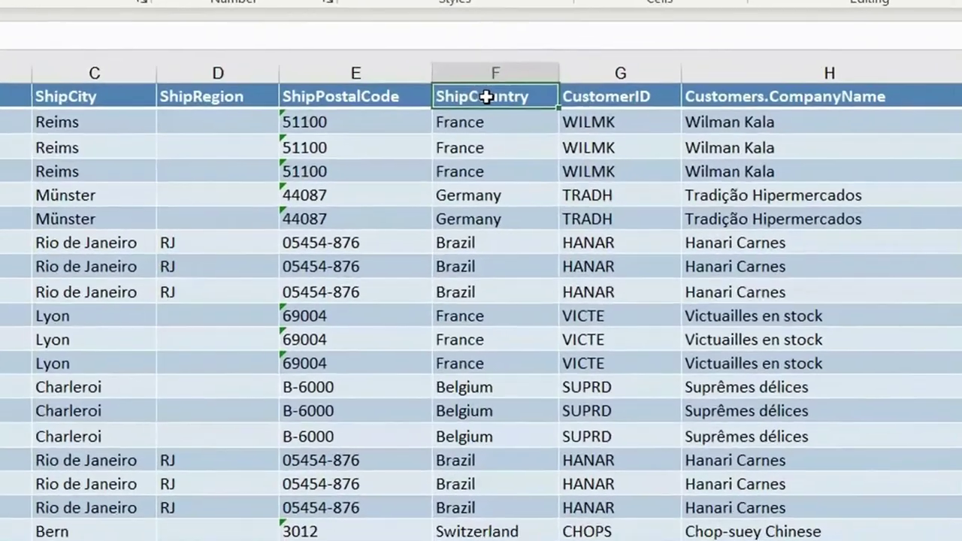
pyautogui.press('Down')
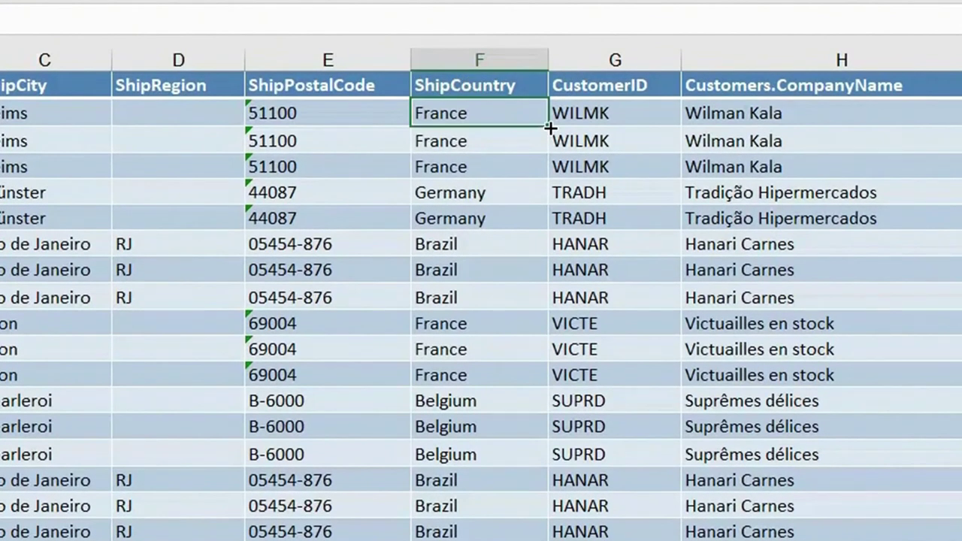
pyautogui.doubleClick(550, 128)
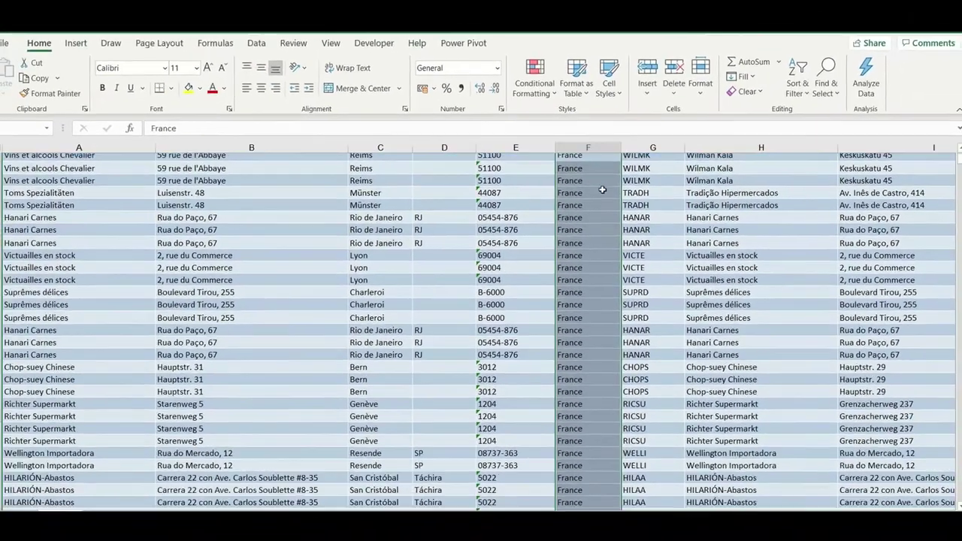
# Examine the ShipCountry column downward to check how far the France fill extends.
pyautogui.scroll(-7, 514, 172)
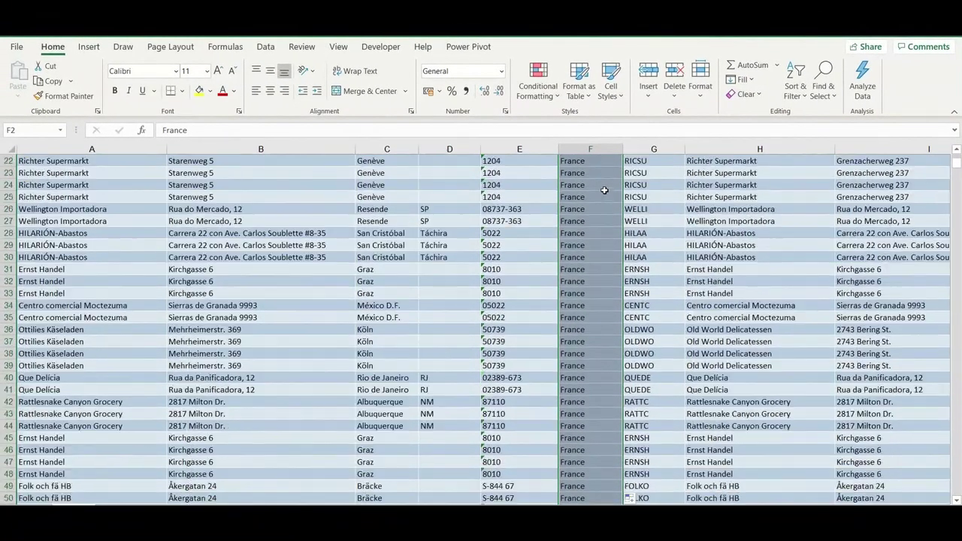
pyautogui.scroll(-10, 604, 190)
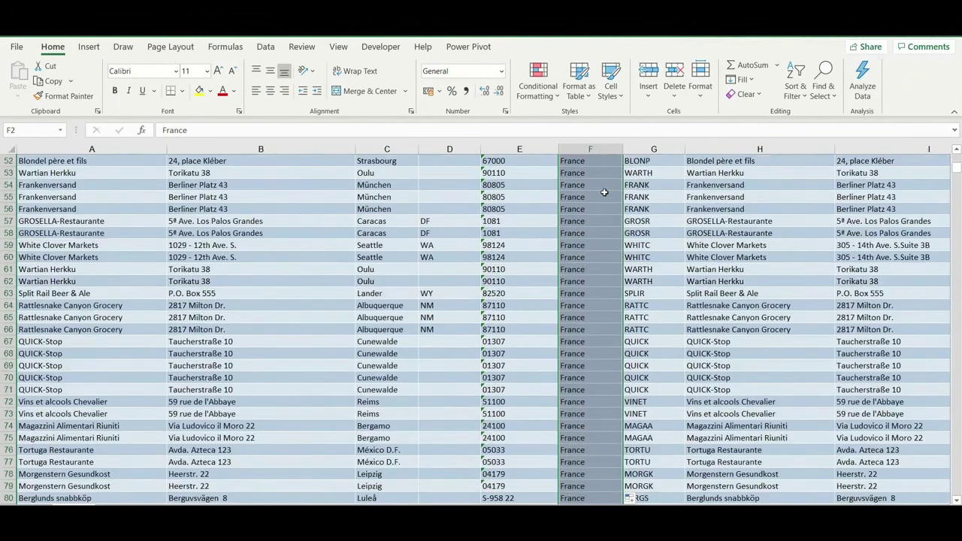
pyautogui.scroll(-3, 604, 192)
pyautogui.scroll(-3, 590, 214)
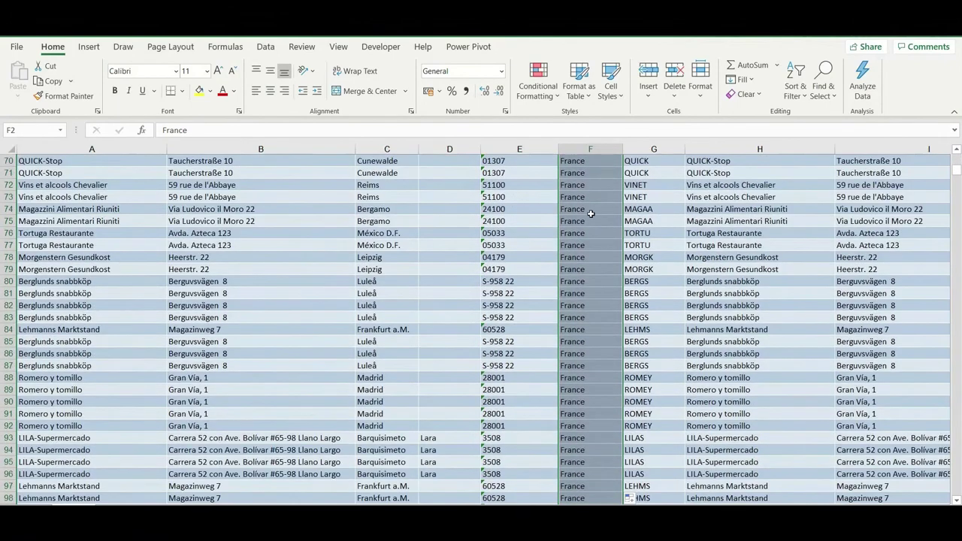
pyautogui.scroll(-7, 590, 214)
pyautogui.scroll(-3, 592, 211)
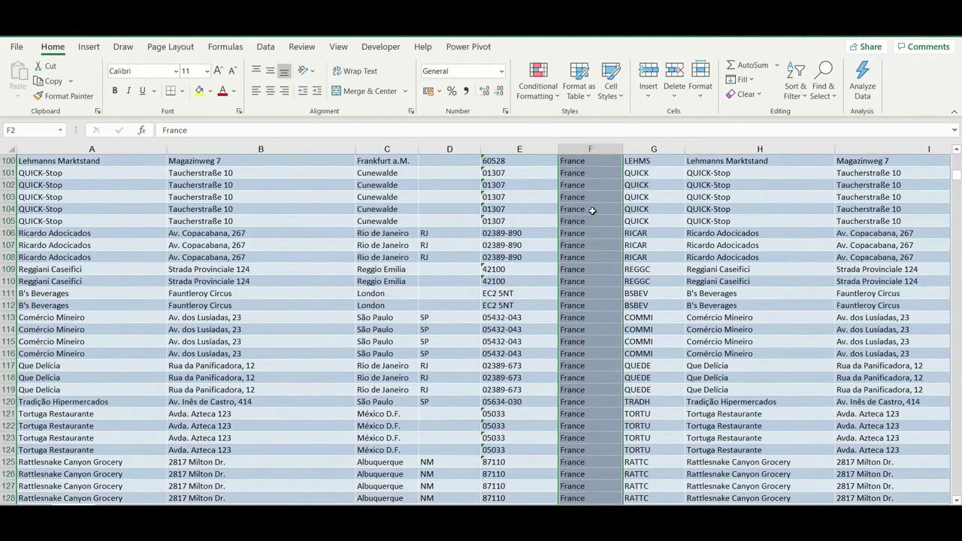
pyautogui.scroll(-4, 592, 211)
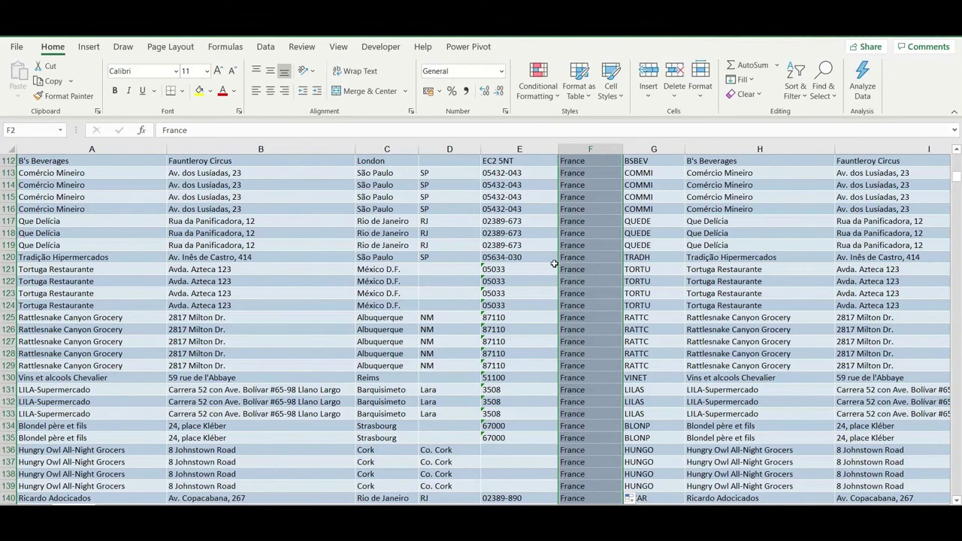
# Return to the ShipCountry header and undo the France fill.
pyautogui.hotkey('ctrl', 'Up')
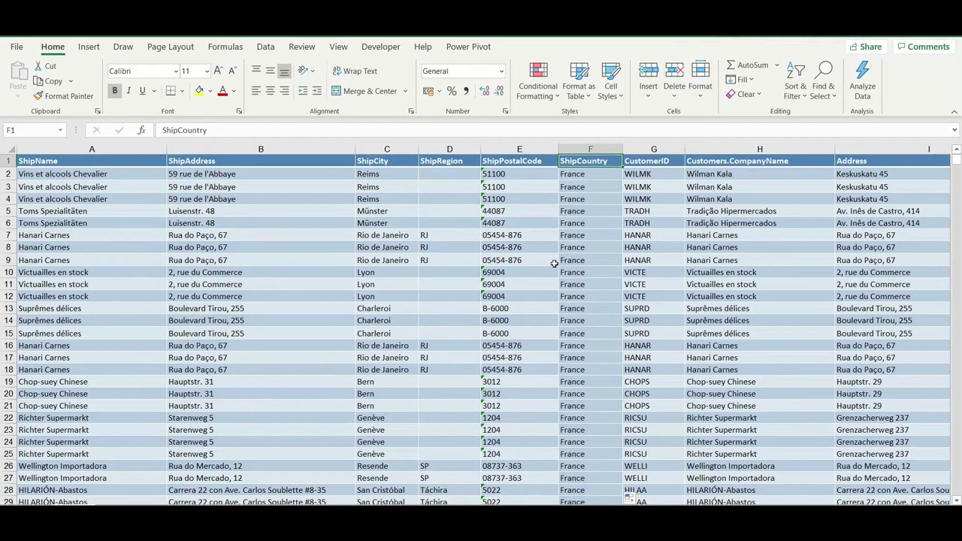
pyautogui.hotkey('ctrl', 'z')
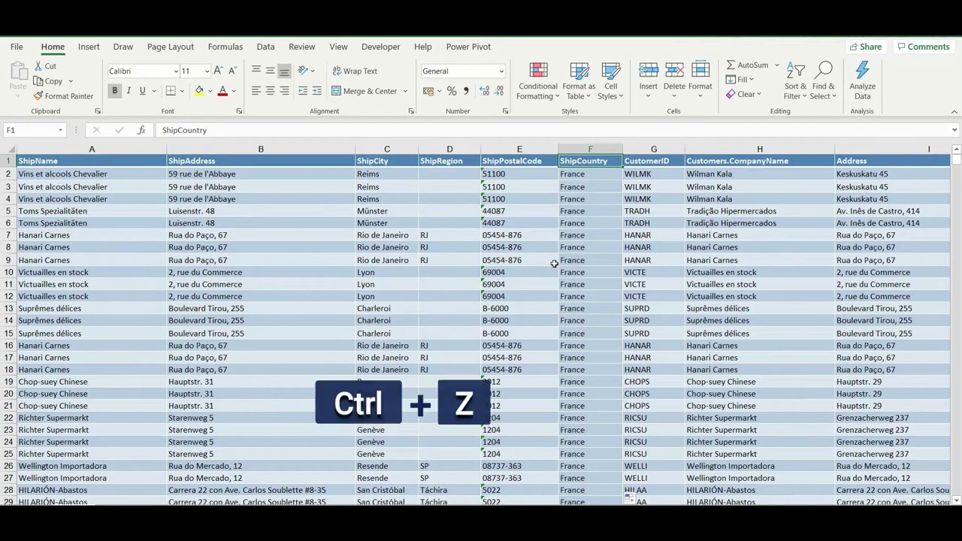